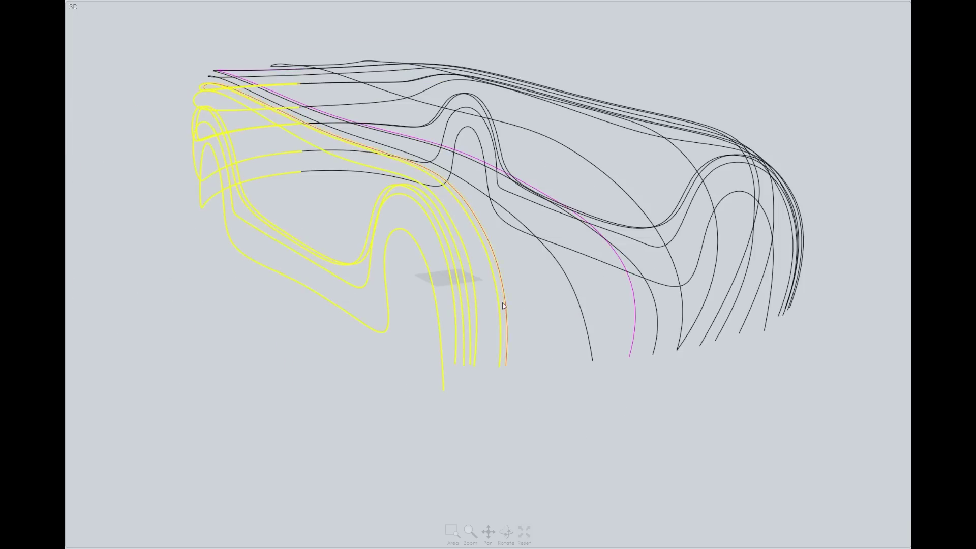
# Orbit around the car's curve network and close in on the surfaced front fender.
pyautogui.moveTo(727, 302); pyautogui.dragTo(425, 352)
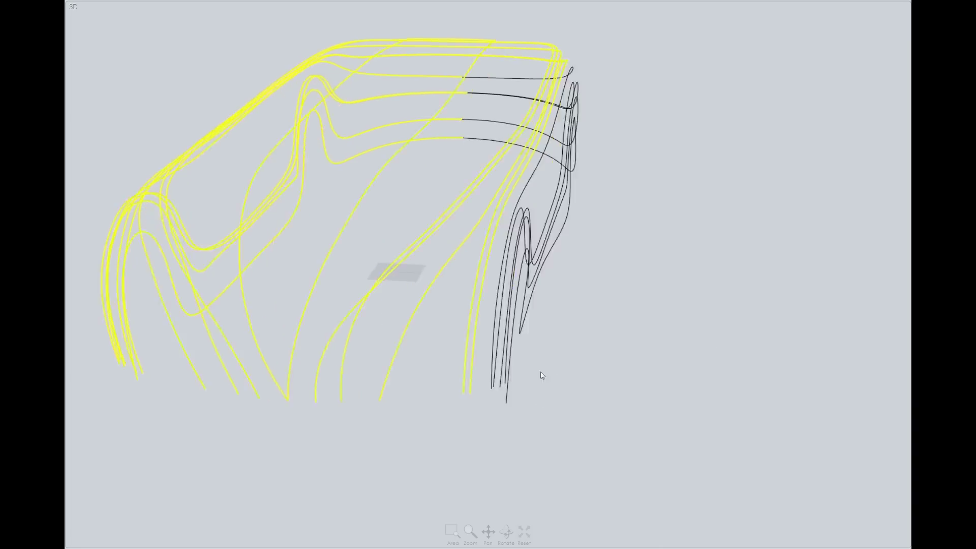
pyautogui.moveTo(542, 376); pyautogui.dragTo(331, 360)
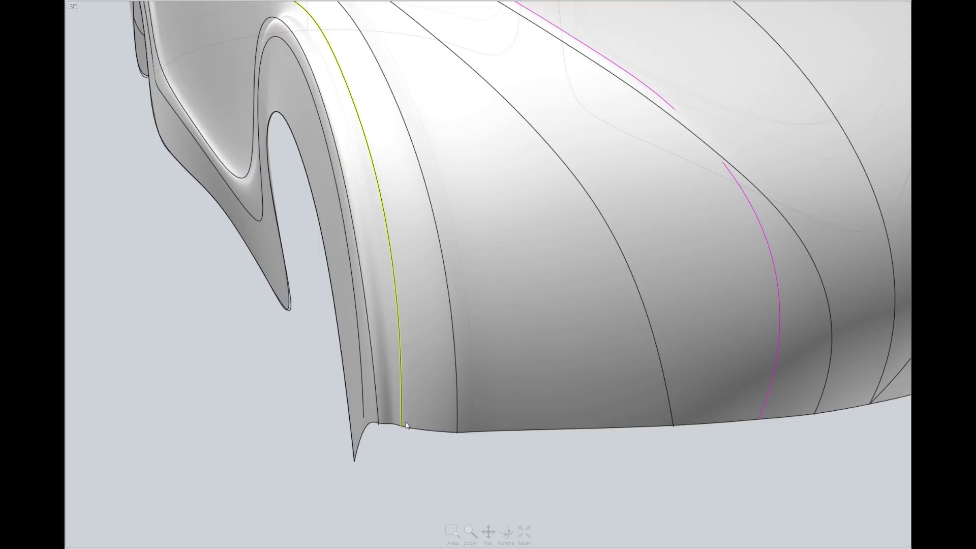
pyautogui.moveTo(725, 434)
pyautogui.mouseDown()
pyautogui.moveTo(449, 447)
pyautogui.moveTo(397, 342)
pyautogui.moveTo(519, 356)
pyautogui.mouseUp()
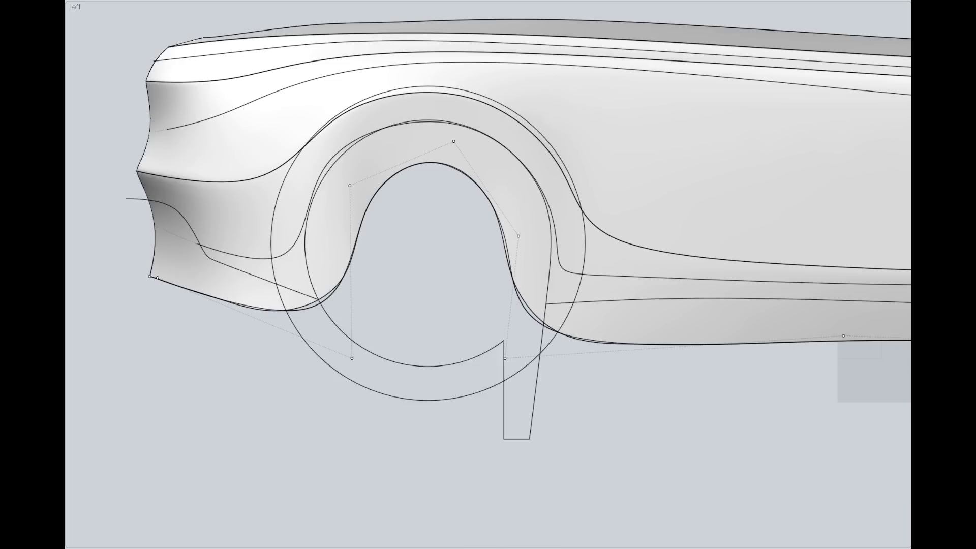
# Pick the long side curve around the front wheel arch, then switch to perspective view.
pyautogui.click(634, 320)
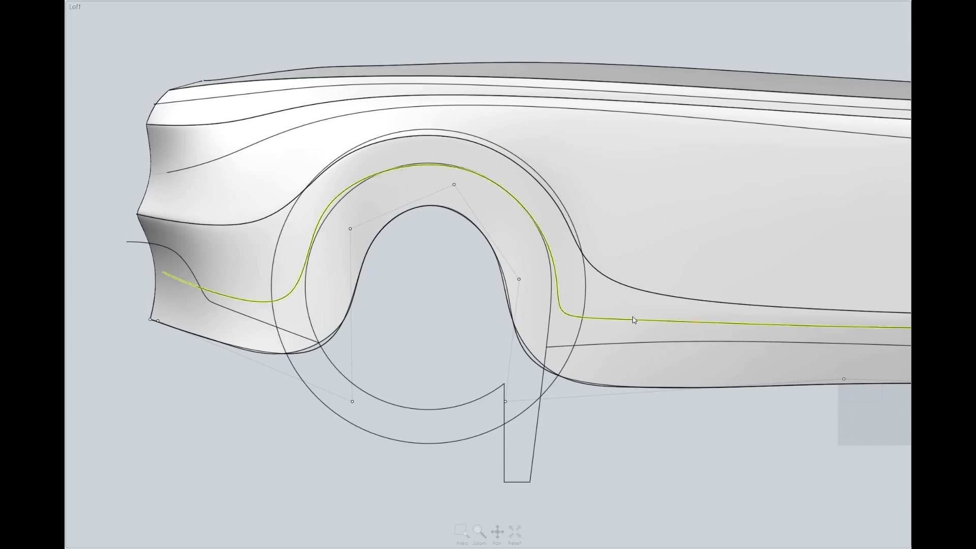
pyautogui.moveTo(677, 298); pyautogui.dragTo(656, 320)
pyautogui.scroll(5, 473, 76)
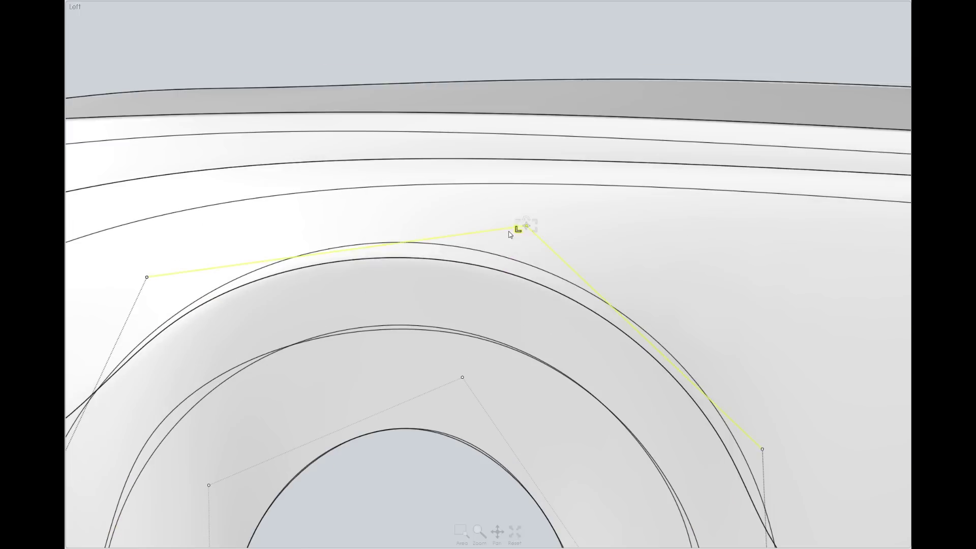
pyautogui.scroll(-3, 526, 203)
pyautogui.scroll(4, 323, 261)
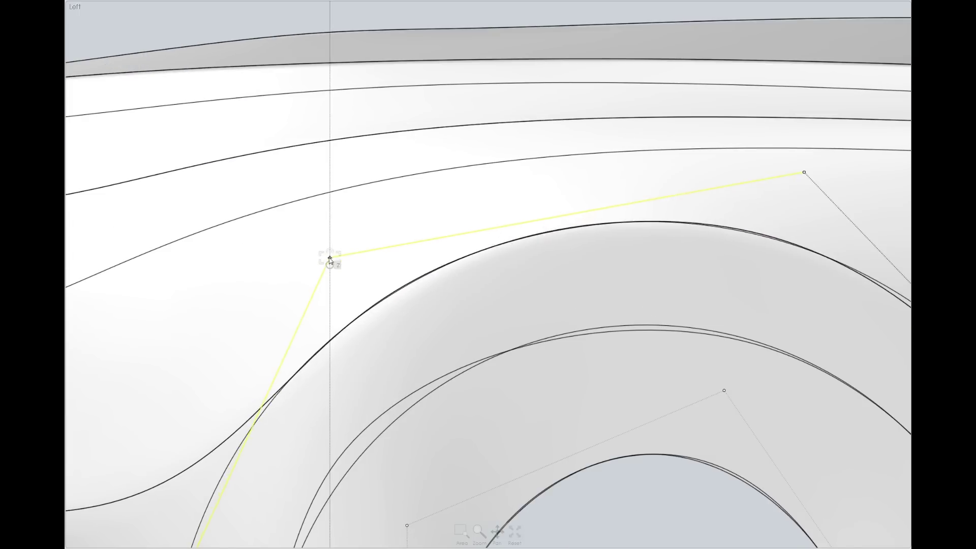
pyautogui.scroll(-4, 330, 259)
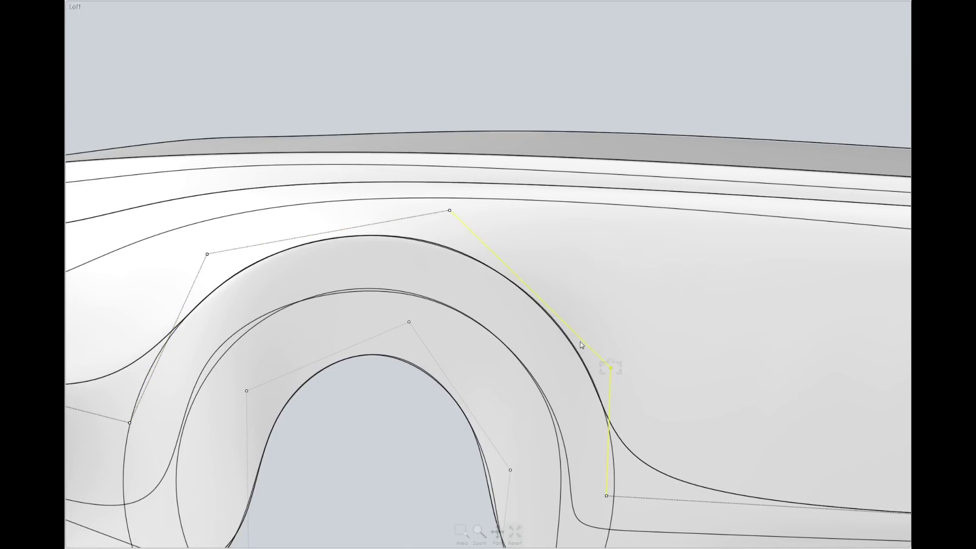
pyautogui.press('Home')
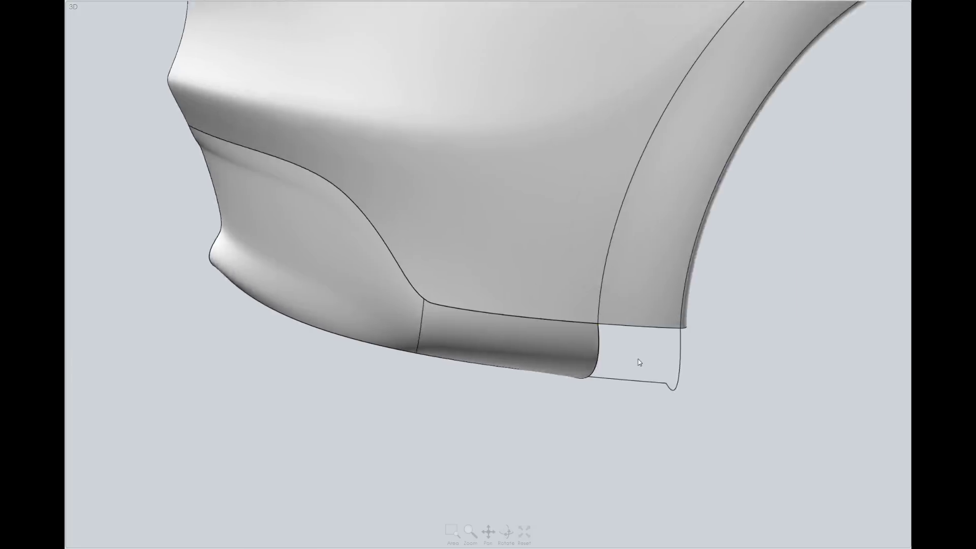
# Orbit around the front bumper corner to inspect the intake and lip surfaces.
pyautogui.moveTo(639, 362); pyautogui.dragTo(574, 339, button='right')
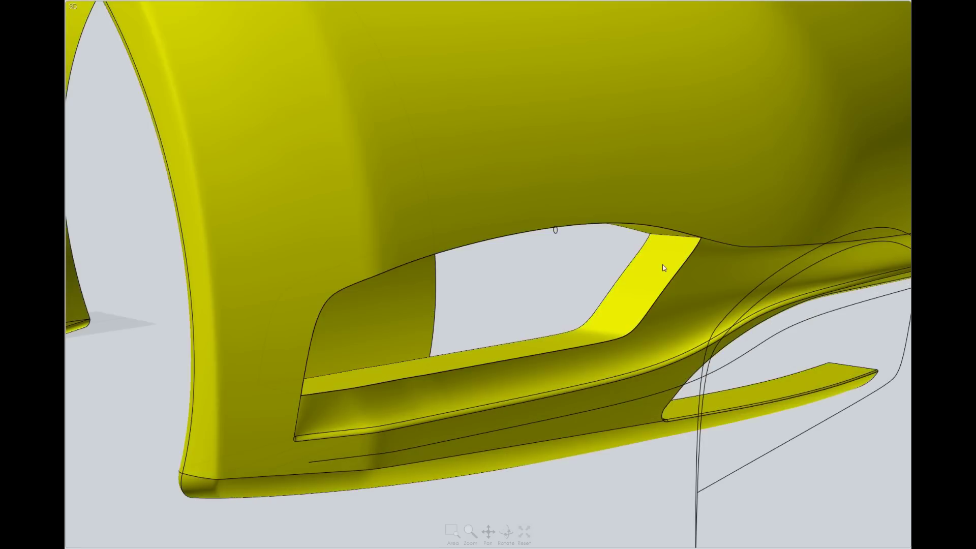
# Zoom in on the headlight opening.
pyautogui.scroll(5, 557, 241)
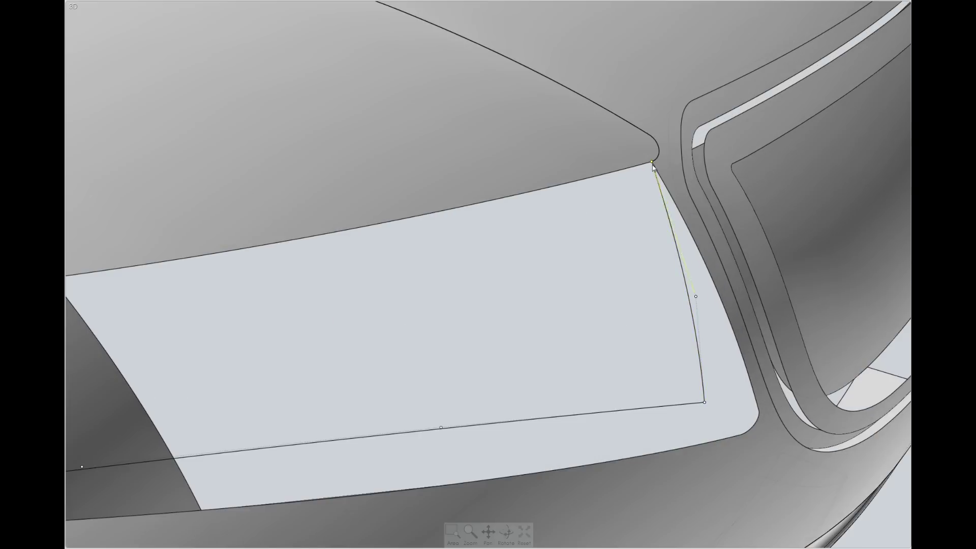
# Orbit the view around the headlight area.
pyautogui.moveTo(654, 167); pyautogui.dragTo(547, 231, button='right')
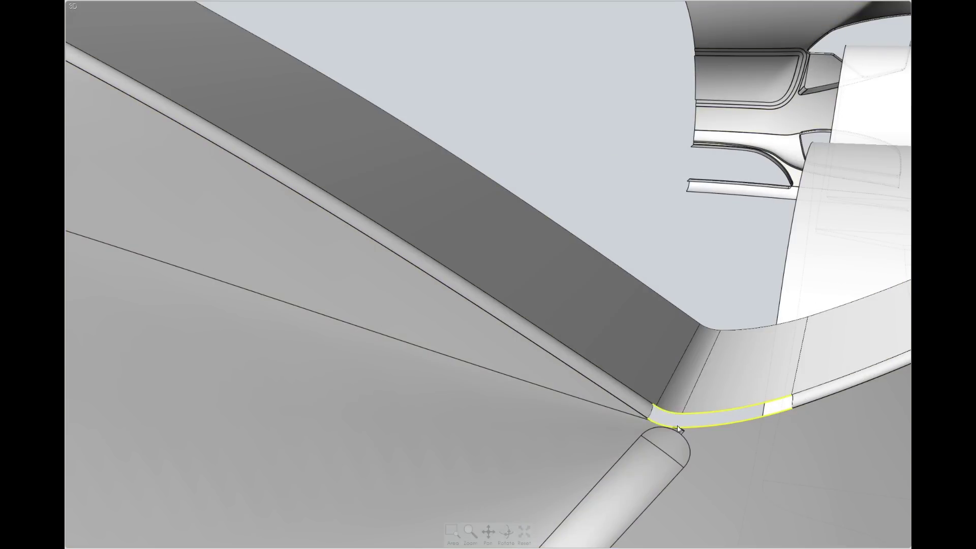
# Select the large lower surface and cylinder, then orbit to inspect their junction.
pyautogui.click(642, 461)
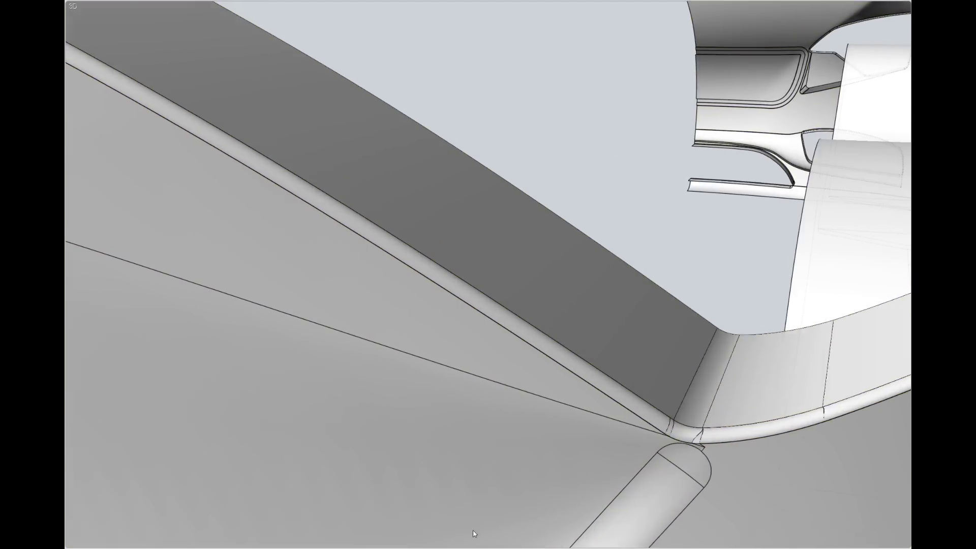
pyautogui.moveTo(473, 532); pyautogui.dragTo(437, 320, button='middle')
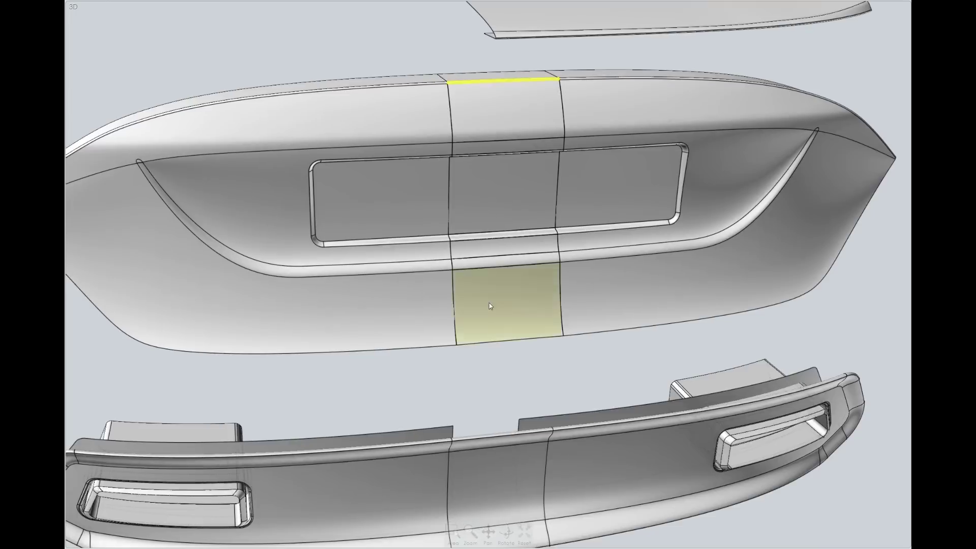
# Zoom in on the rear panel's centre strip.
pyautogui.scroll(5, 517, 377)
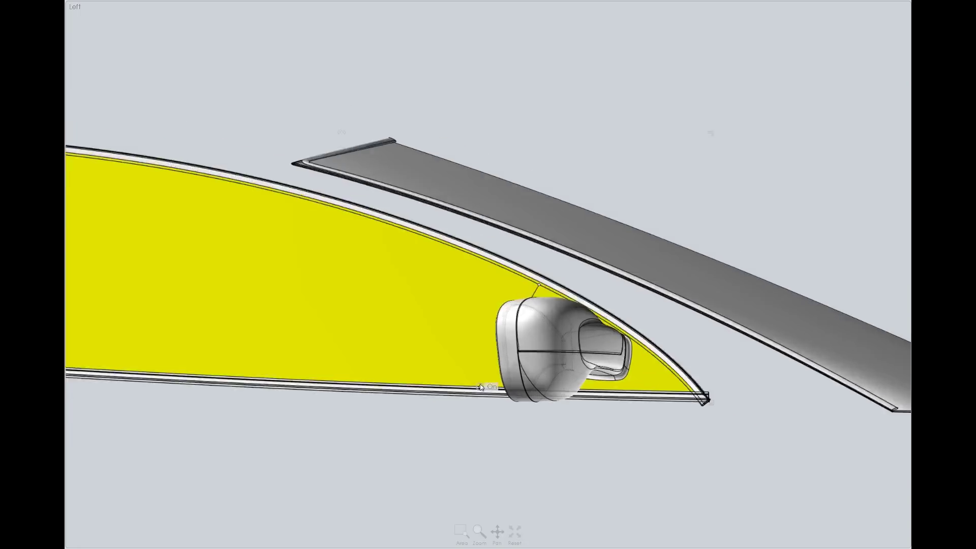
pyautogui.scroll(2, 481, 387)
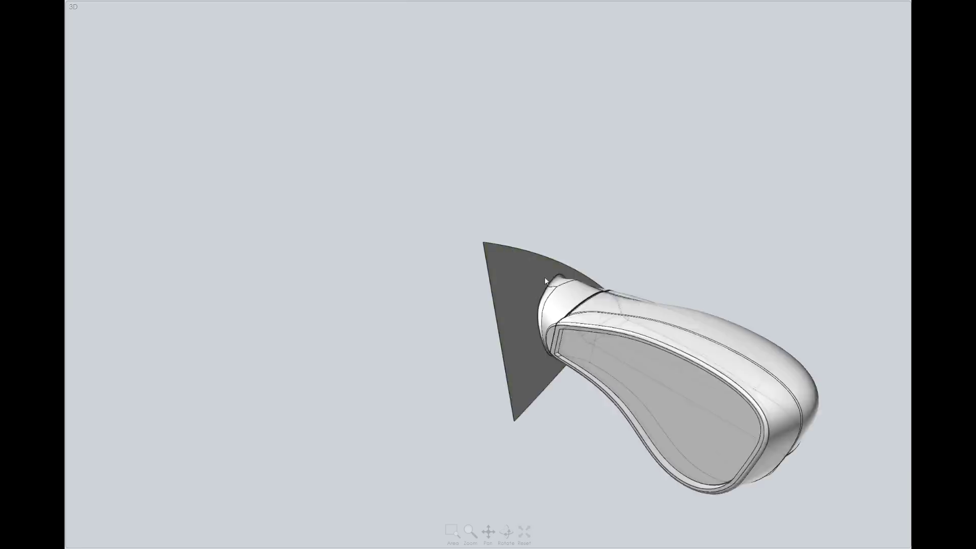